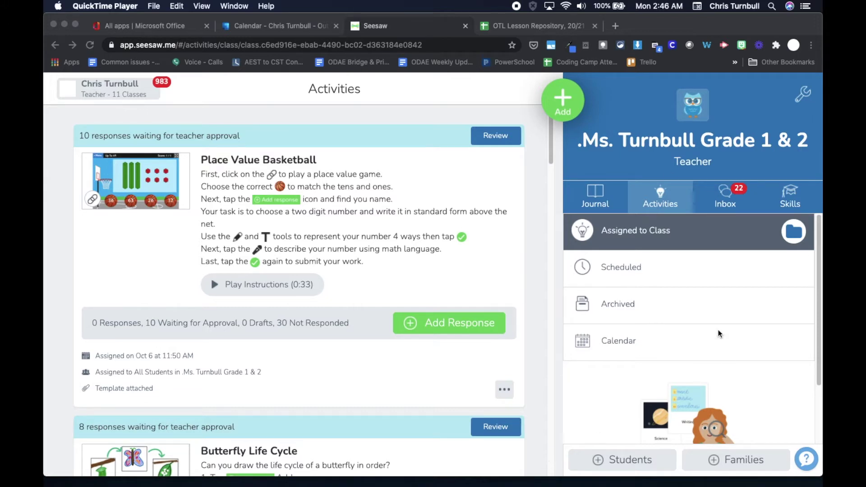
From the Grade 1 sheet of the OTL Lesson Repository, open Wednesday's math activity, Gr 1 Unit 5: Lesson 12
click(541, 26)
click(542, 26)
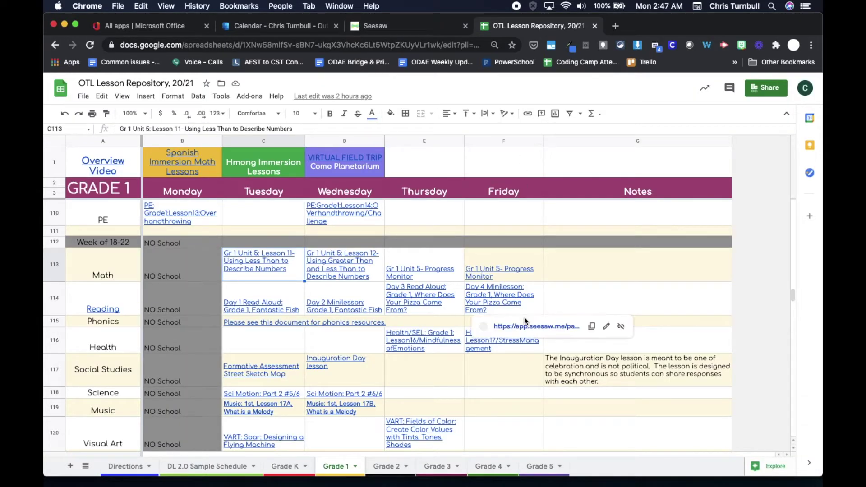
mouse_move(244, 270)
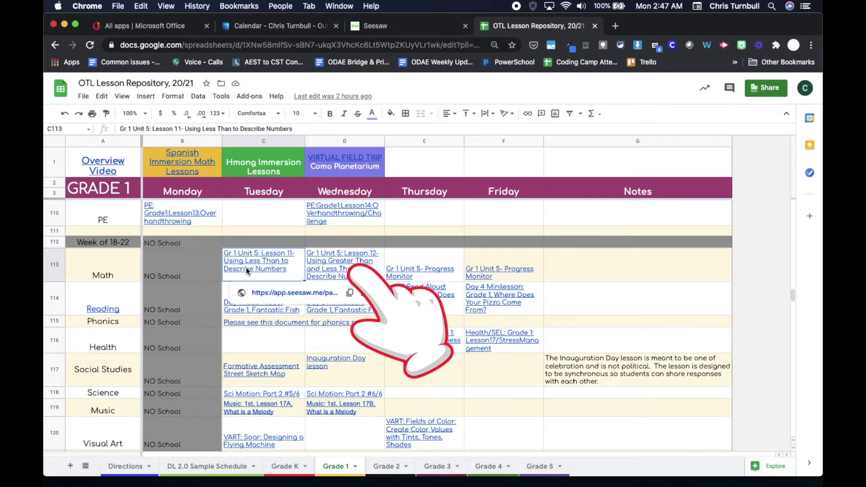
click(321, 271)
click(357, 293)
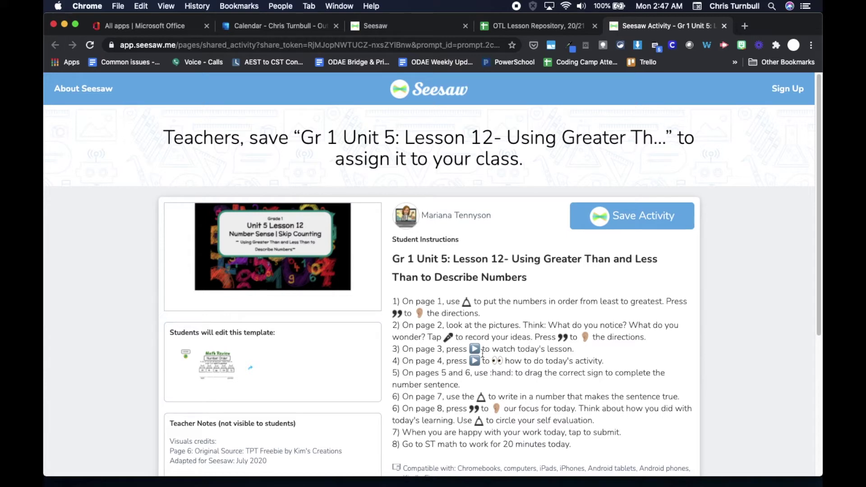
Save the shared Gr 1 Unit 5: Lesson 12 activity to My Library and open the saved activity there
scroll(482, 354, down, 3)
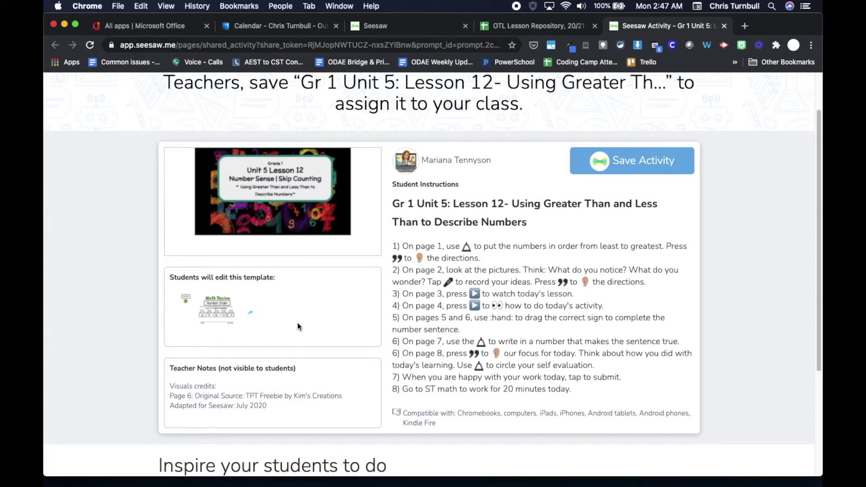
click(632, 171)
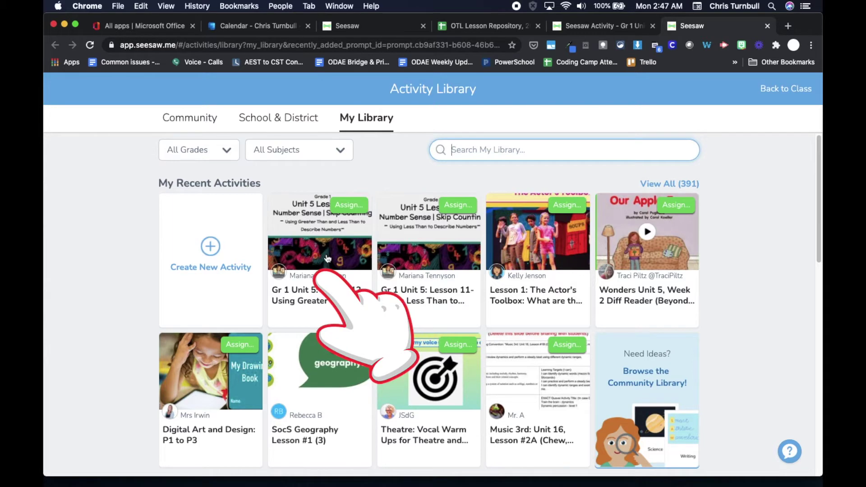
click(318, 285)
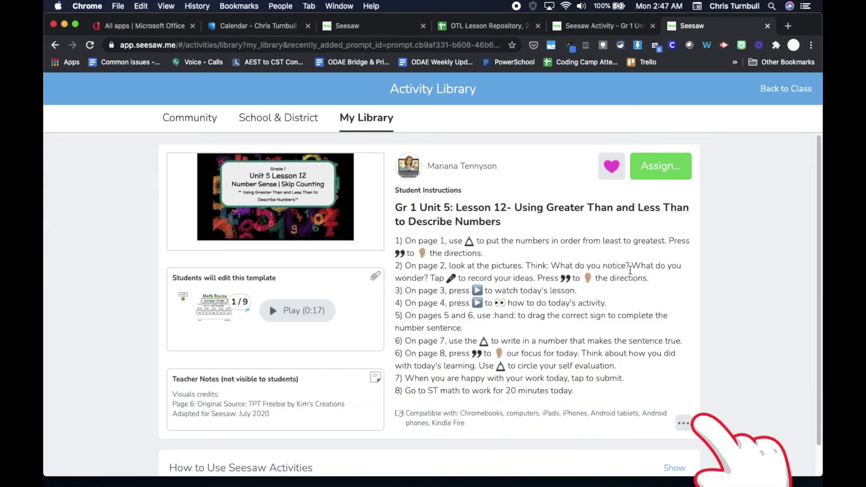
Make an editable copy of the Gr 1 Unit 5: Lesson 12 activity and save the copy
click(684, 425)
scroll(685, 426, down, 3)
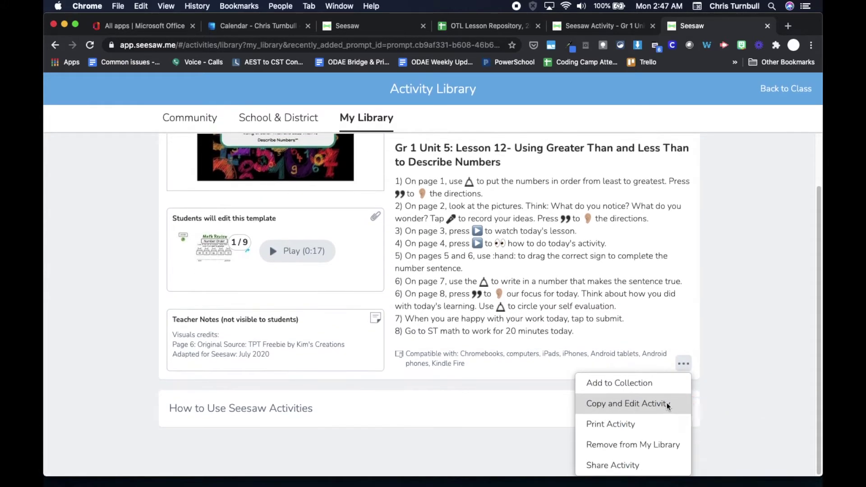
click(669, 406)
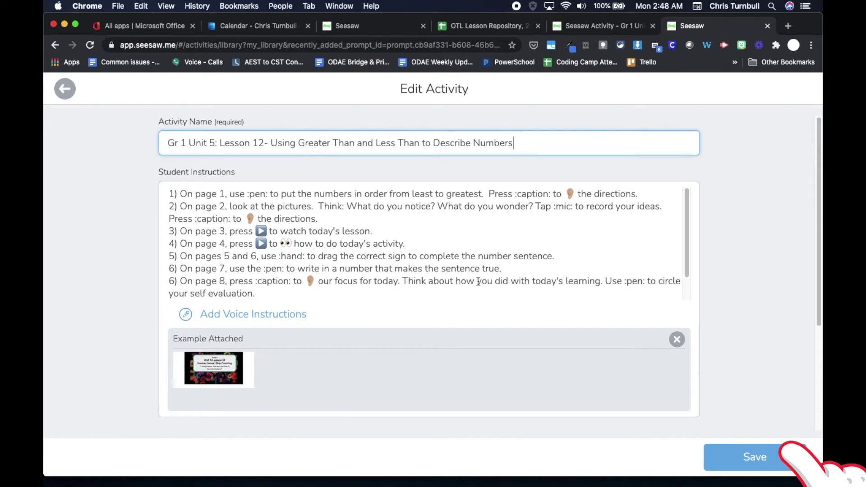
click(748, 459)
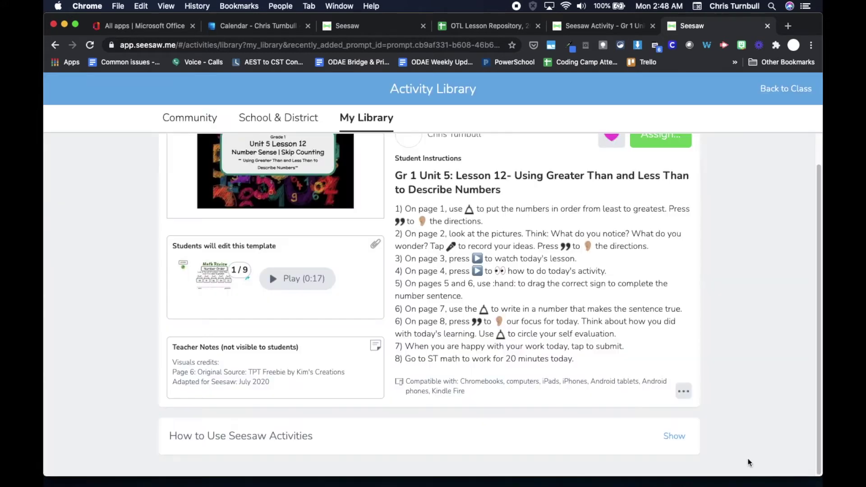
scroll(689, 326, up, 2)
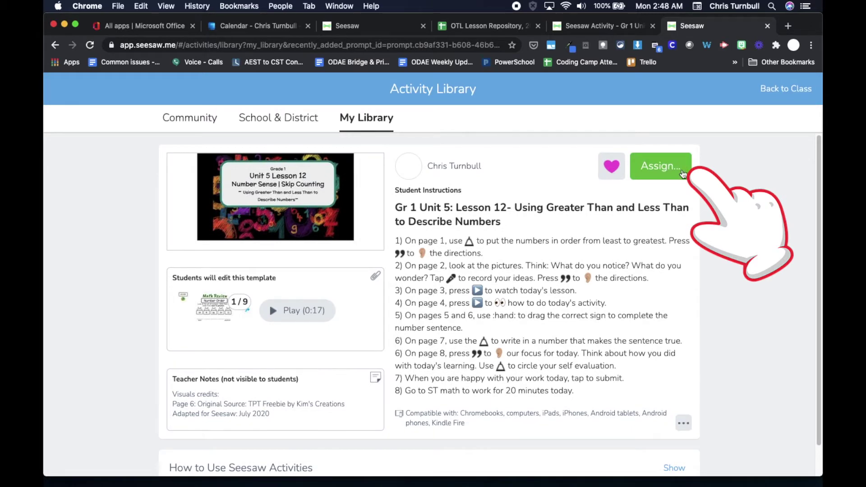
Return to the class, start assigning an activity and show the Community section of the Activity Library
click(786, 89)
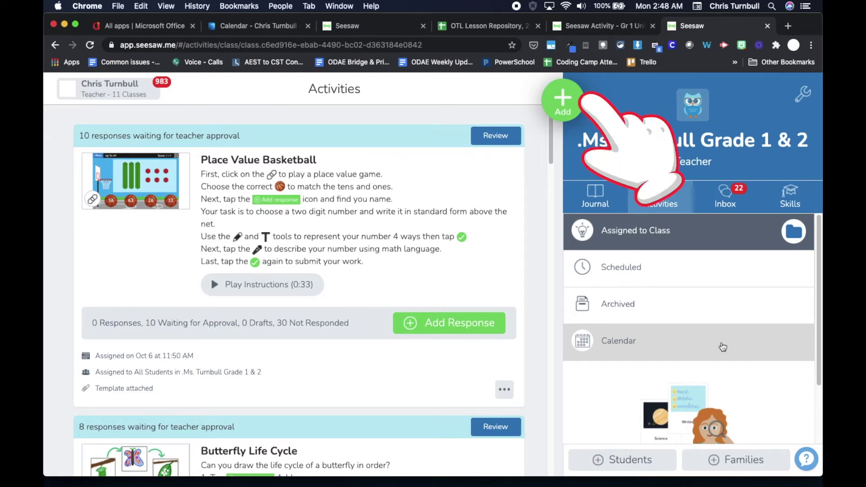
click(566, 106)
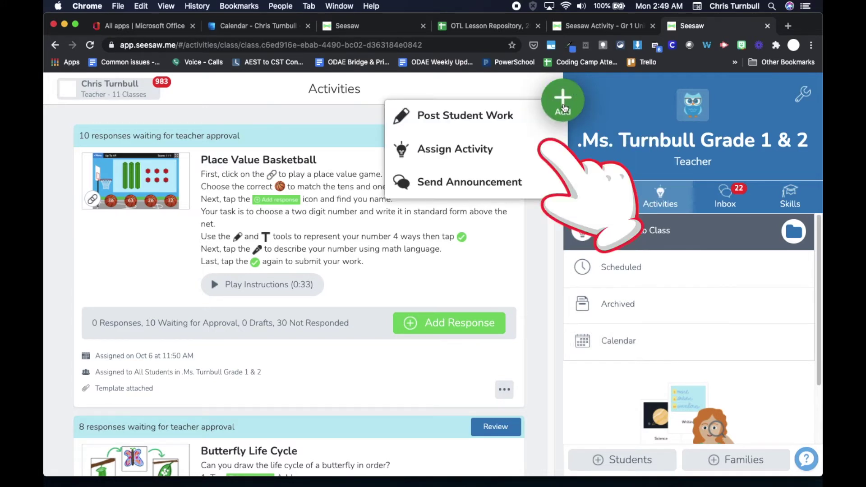
click(495, 150)
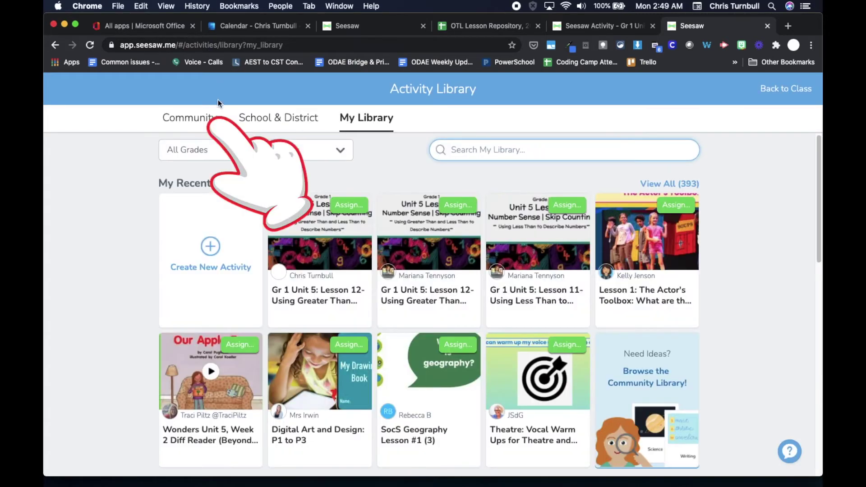
click(185, 122)
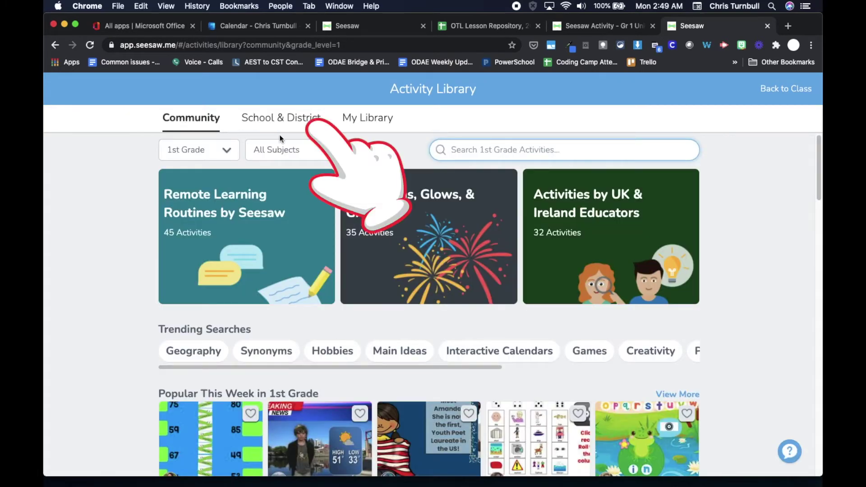
Browse the popular 1st grade community activities and save Alligator Math: Greater Than, Less Than, Equal To to My Library
click(337, 150)
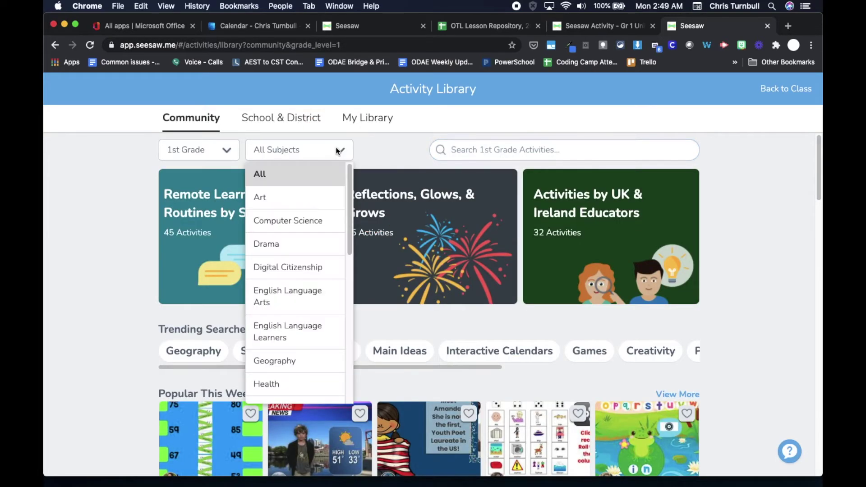
click(502, 151)
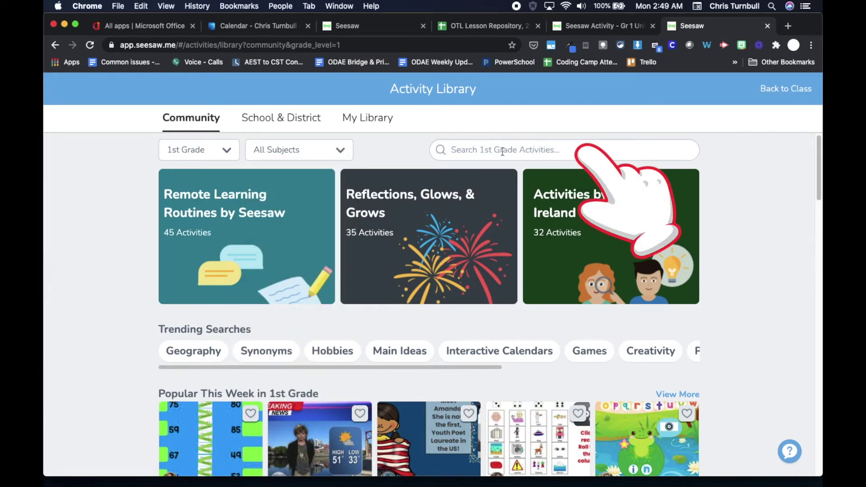
scroll(456, 361, down, 5)
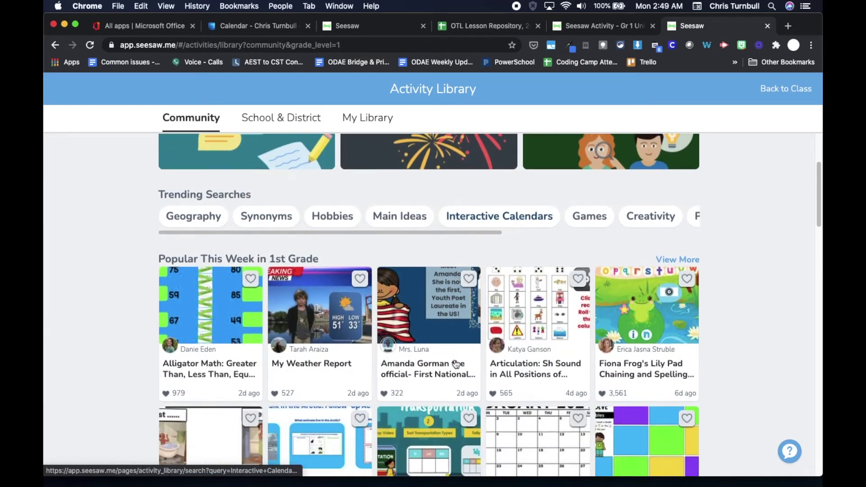
scroll(455, 364, down, 2)
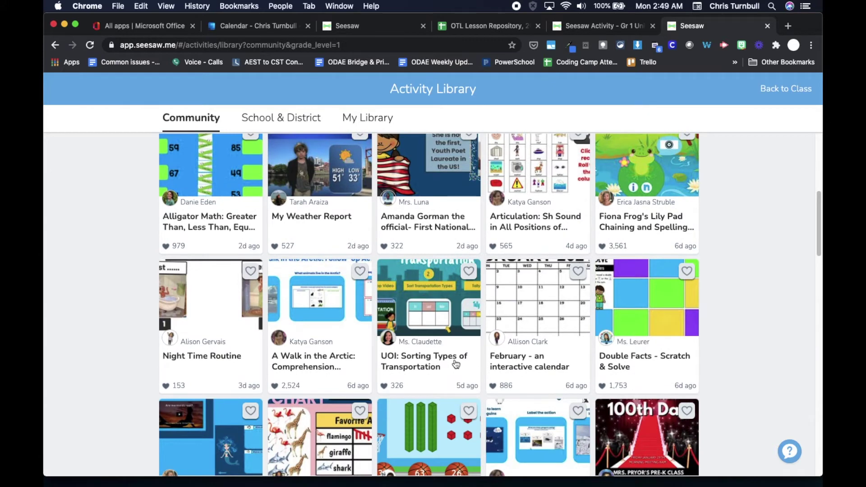
scroll(456, 364, up, 2)
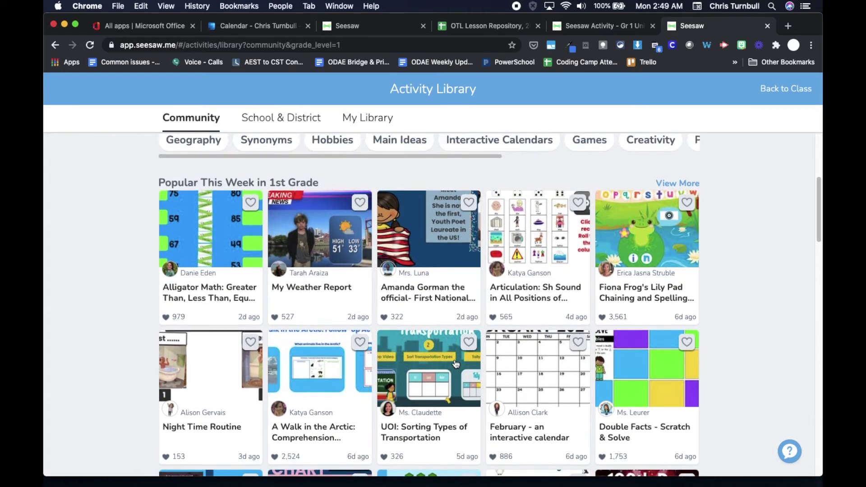
scroll(456, 364, down, 1)
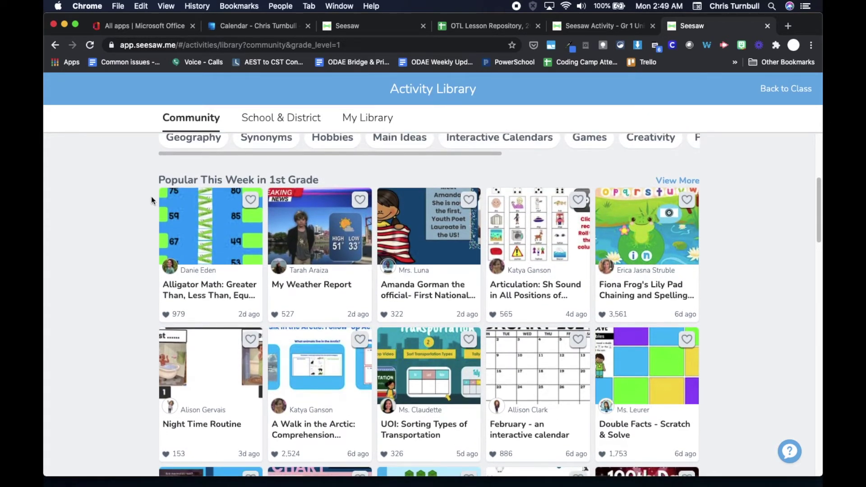
click(217, 248)
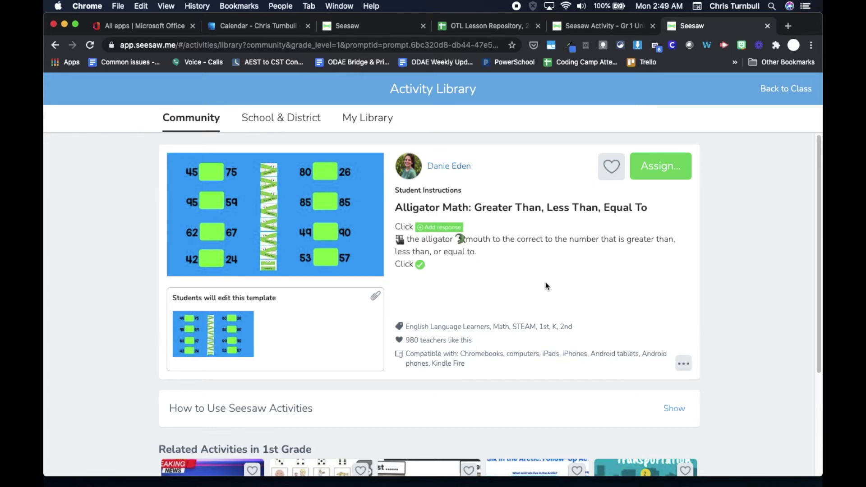
click(610, 172)
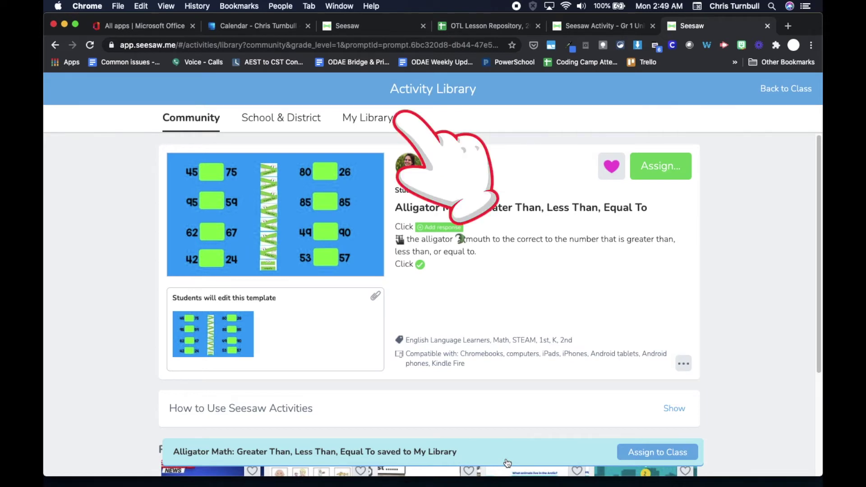
Open Alligator Math: Greater Than, Less Than, Equal To from My Library, then make and save an editable copy of it
click(367, 119)
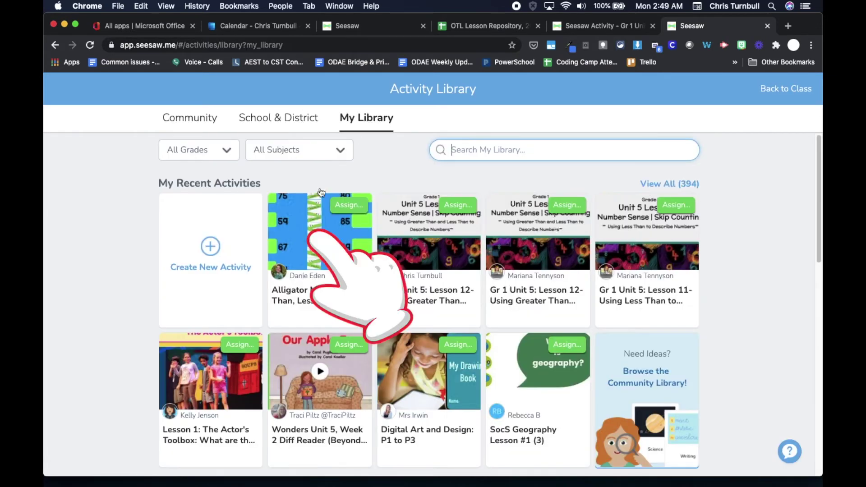
click(318, 233)
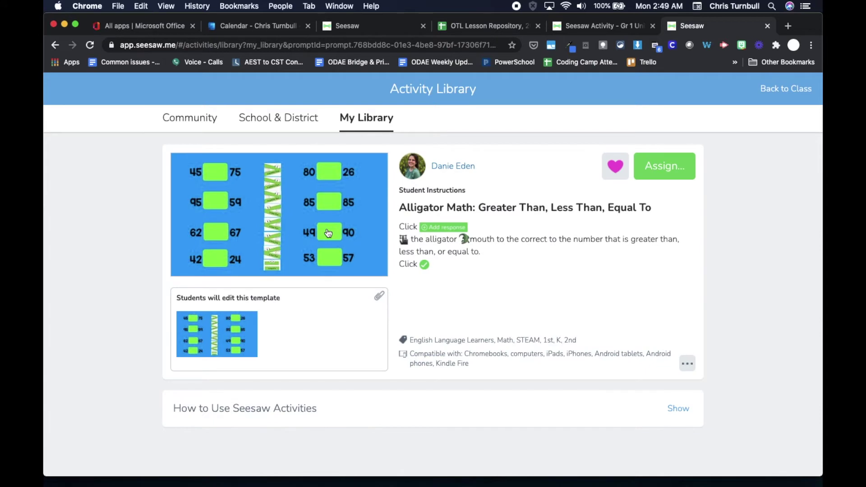
click(687, 365)
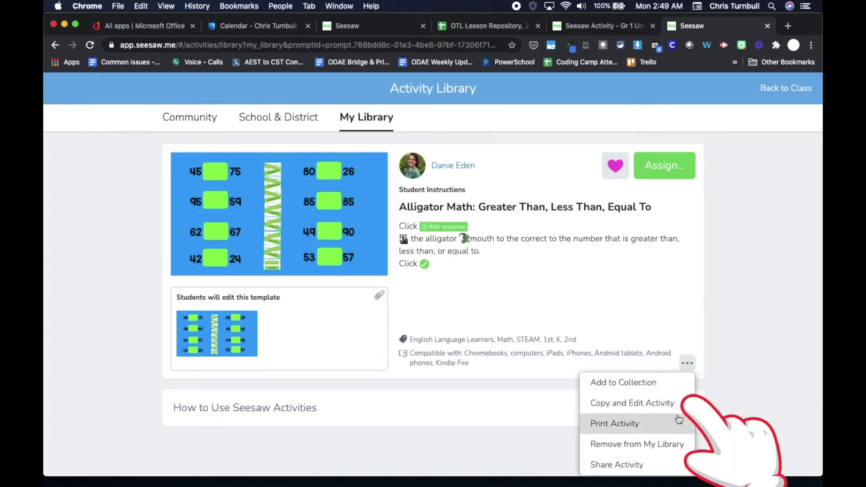
click(675, 402)
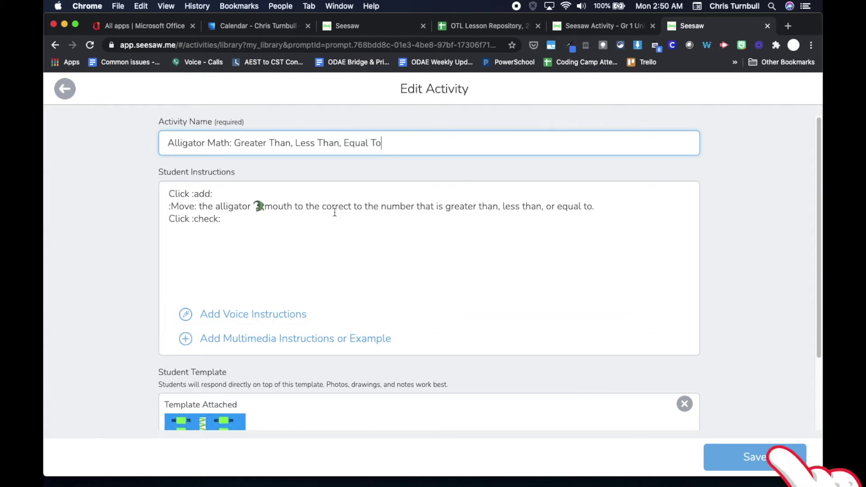
click(744, 462)
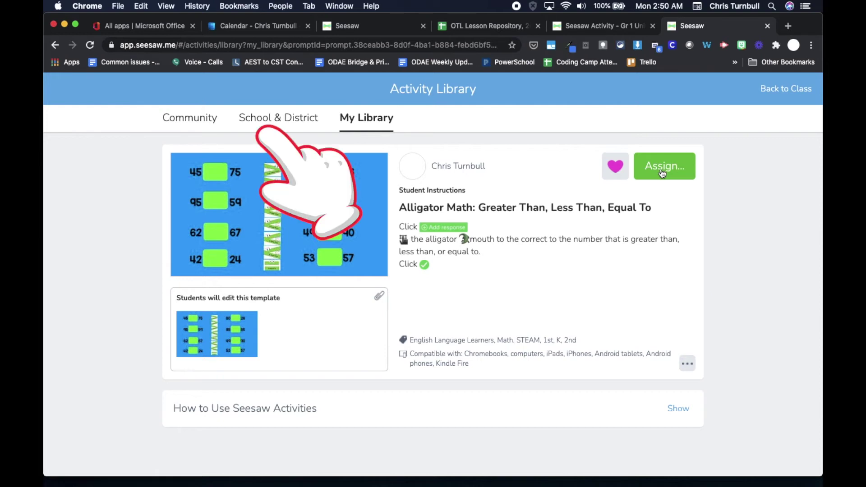
Show the School & District activities, limited to St Paul Independent School District (SPPS)
click(277, 121)
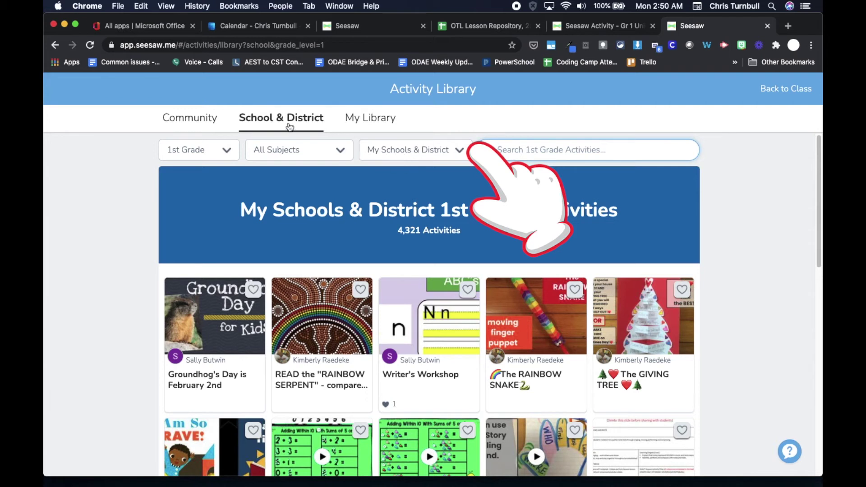
click(423, 151)
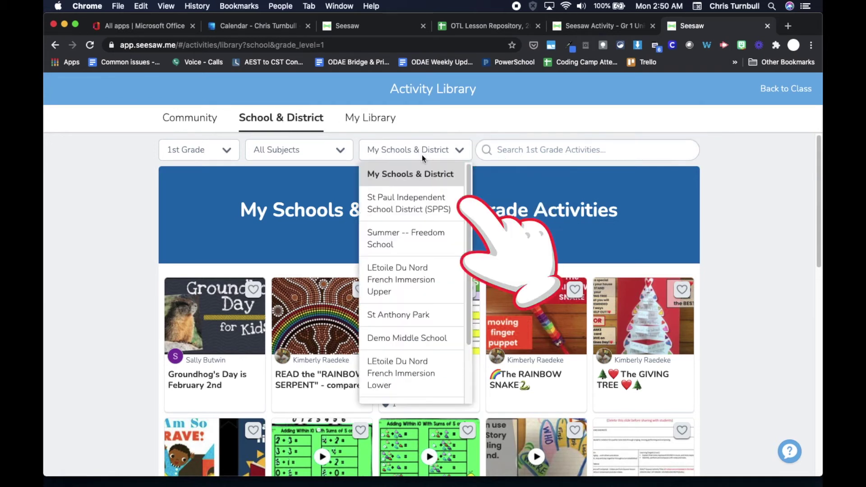
click(410, 216)
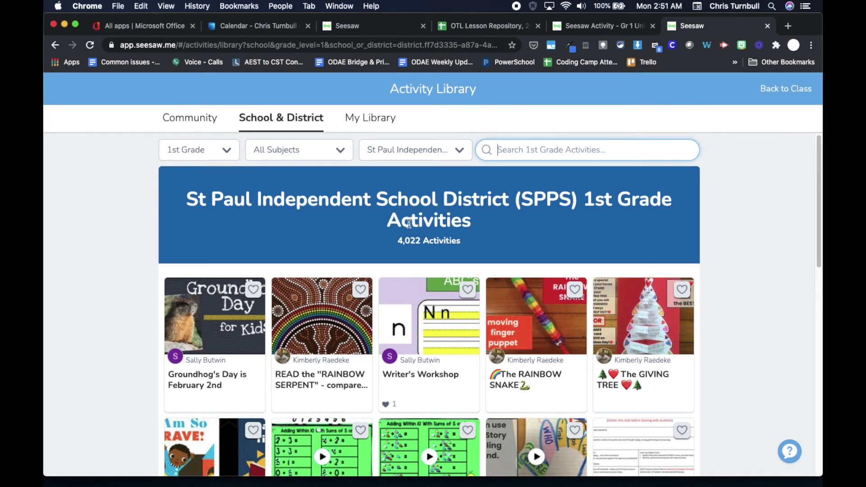
Review the subject filter options and look through the district's 1st grade activities
click(342, 152)
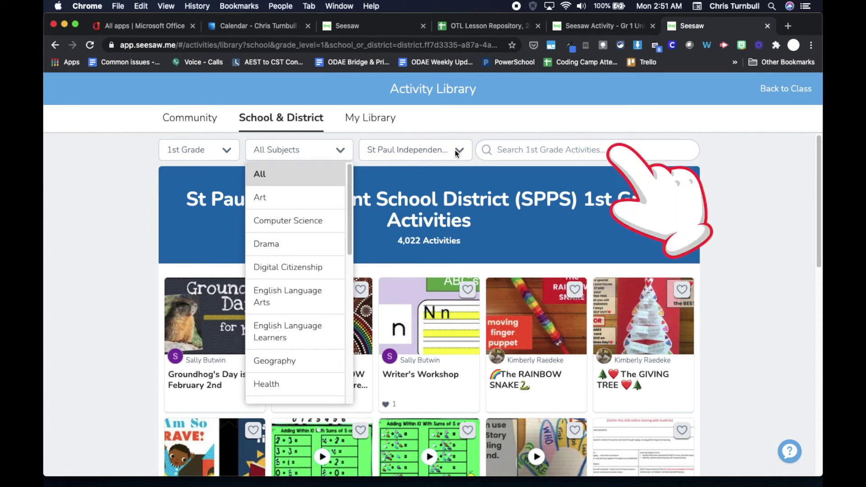
click(505, 148)
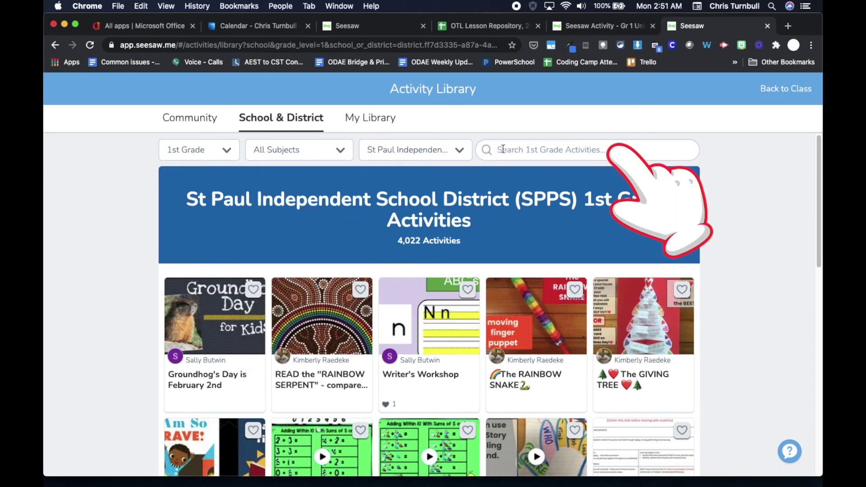
click(505, 149)
click(428, 222)
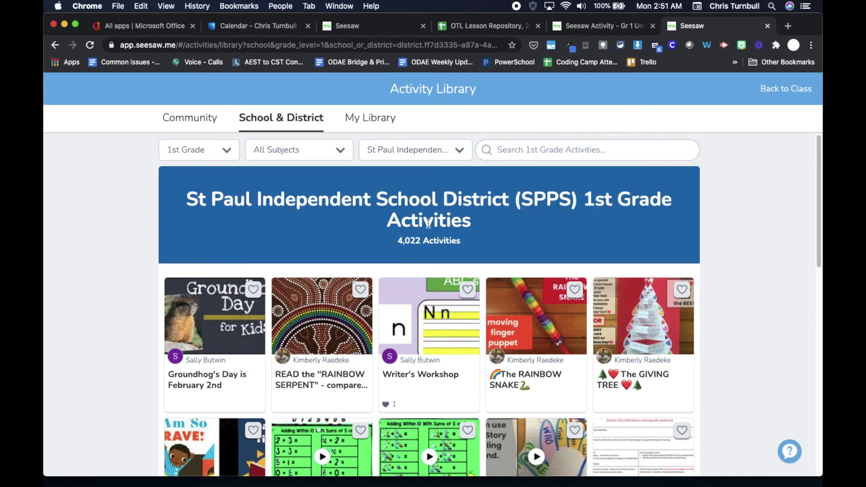
scroll(383, 299, down, 4)
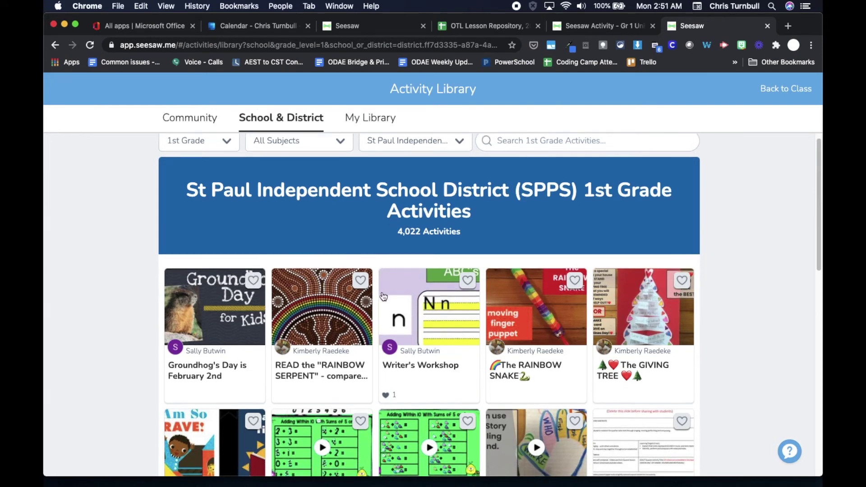
scroll(384, 296, up, 2)
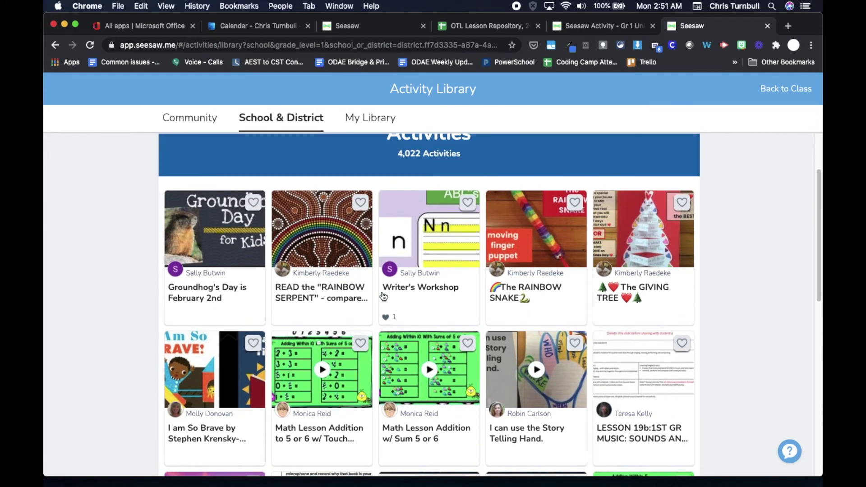
Open Math Lesson Addition Up to 5 w/ Touch Points from the district's 1st grade activities and save it to My Library
scroll(384, 297, down, 4)
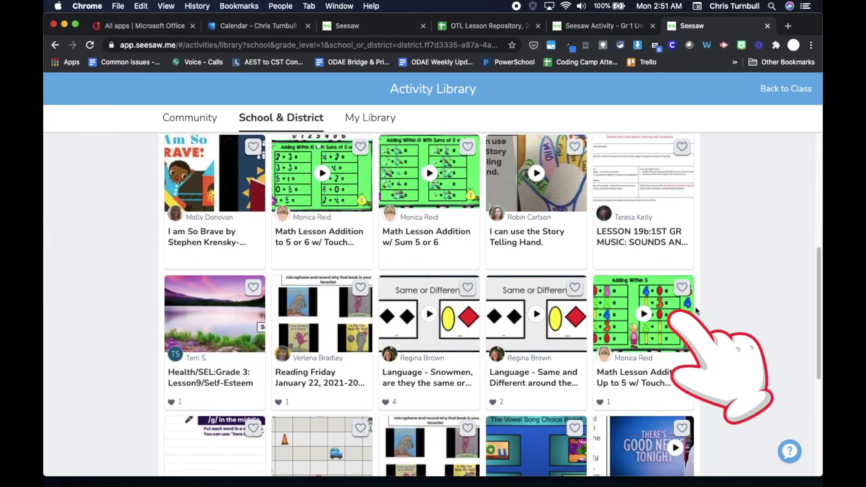
click(674, 320)
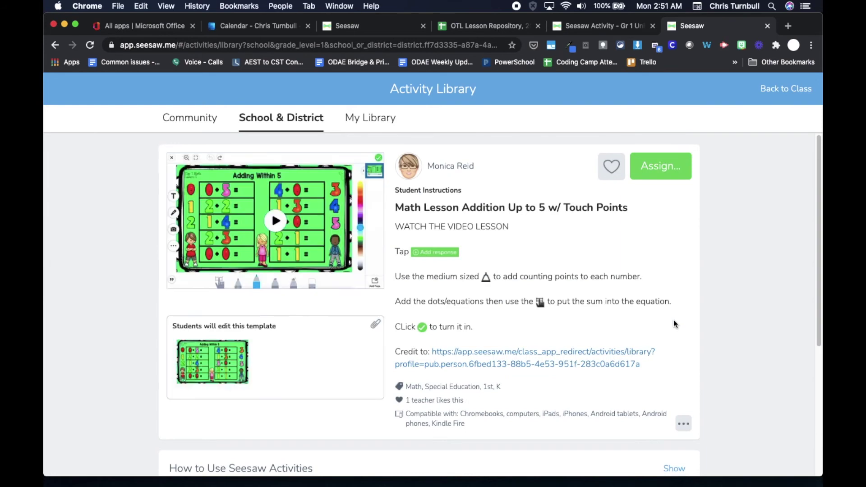
click(613, 168)
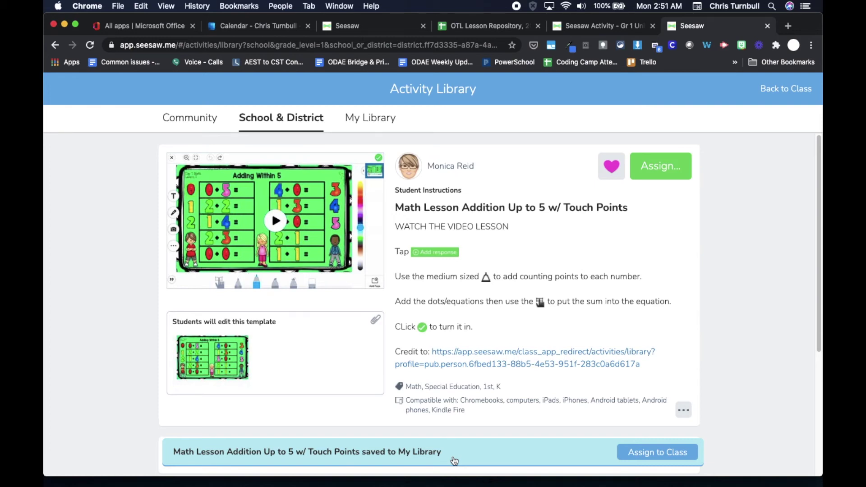
Return to the School & District 1st grade activities and limit them to Demo Middle School
click(275, 123)
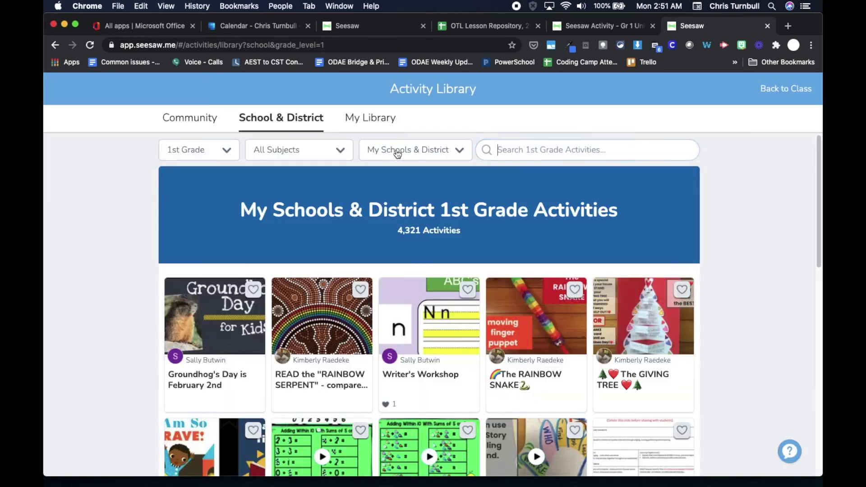
click(433, 153)
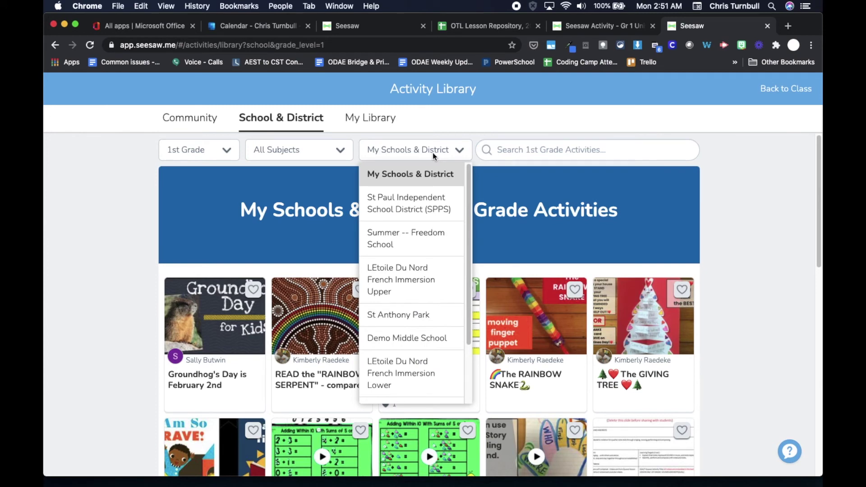
click(420, 337)
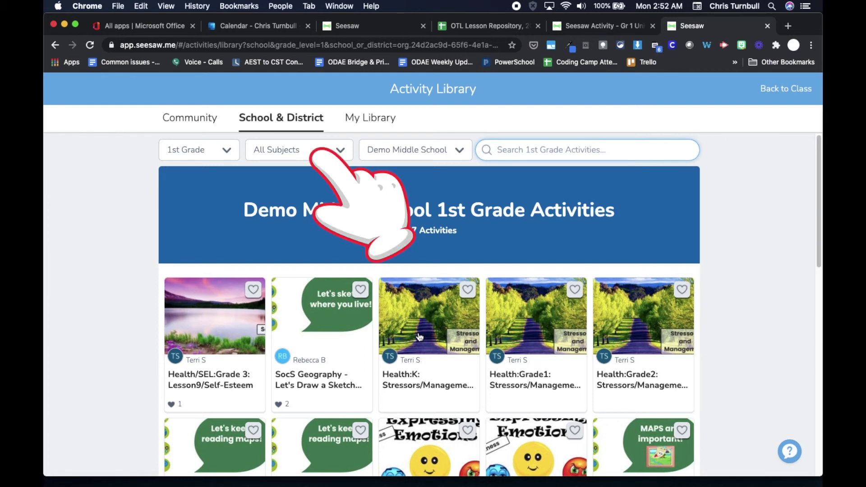
click(339, 151)
click(539, 143)
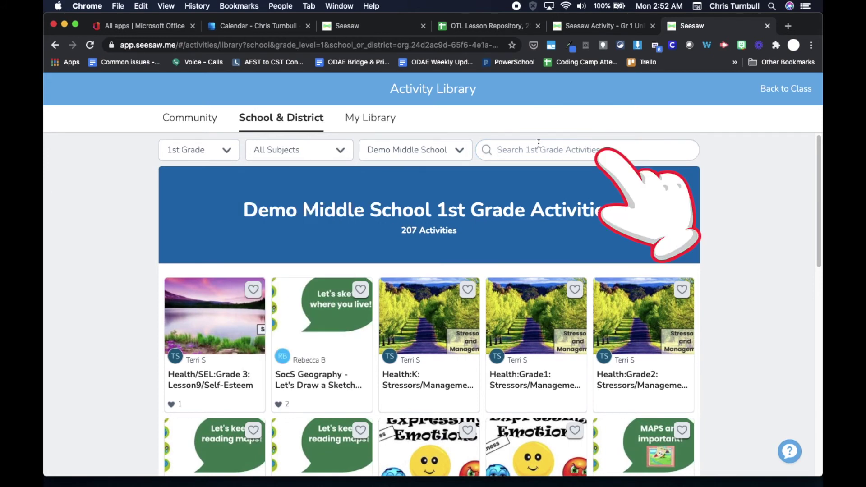
Browse the Demo Middle School activities and save Health: K: Lesson13/Expressing Emotions to My Library
scroll(463, 337, down, 4)
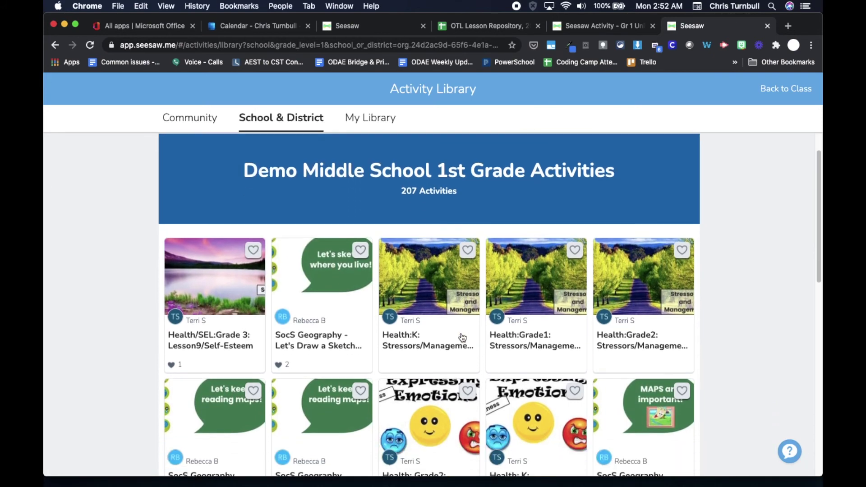
scroll(463, 337, down, 3)
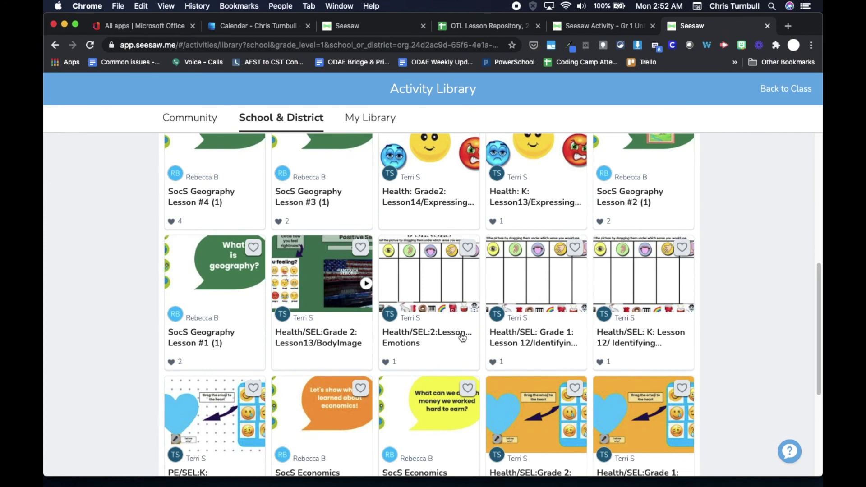
scroll(463, 337, up, 2)
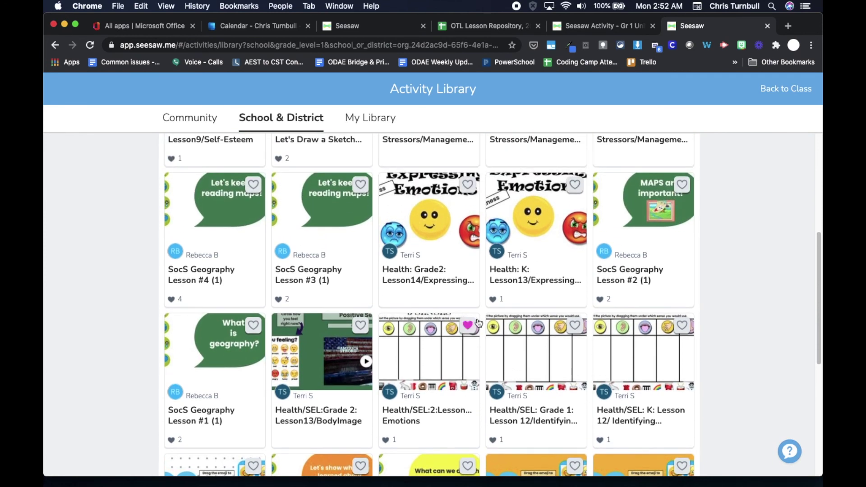
click(542, 253)
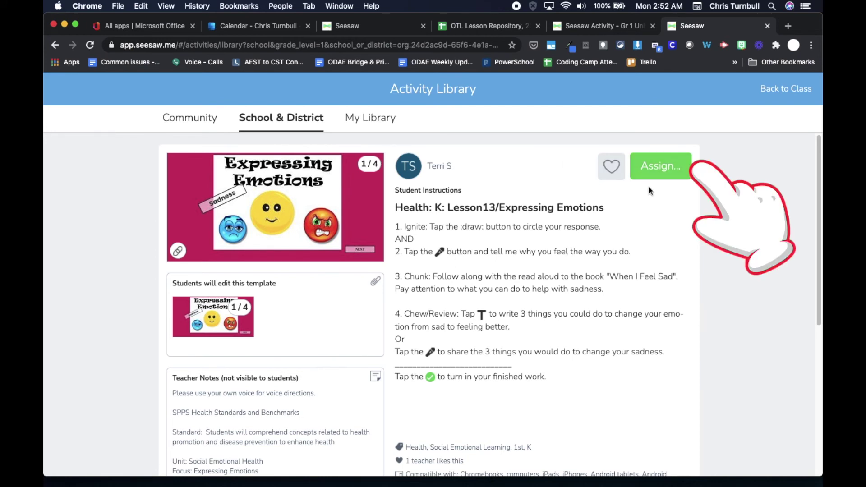
click(611, 175)
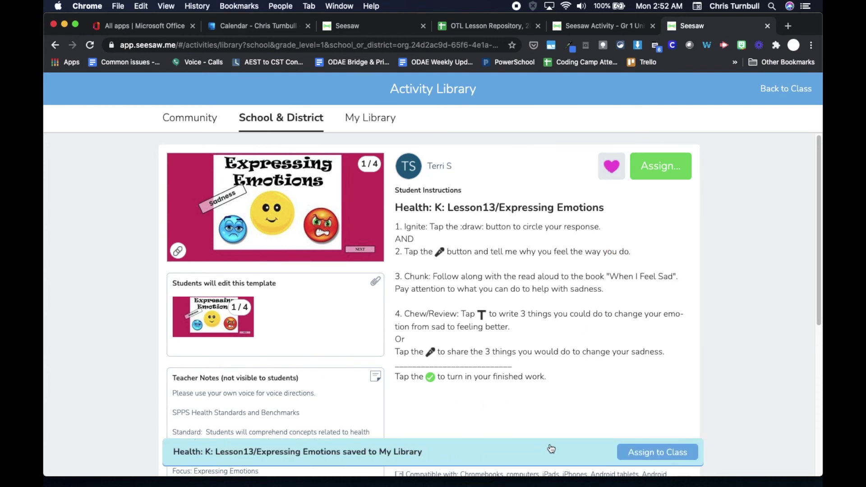
Open Health: K: Lesson13/Expressing Emotions from My Library, then make and save an editable copy of it
click(386, 118)
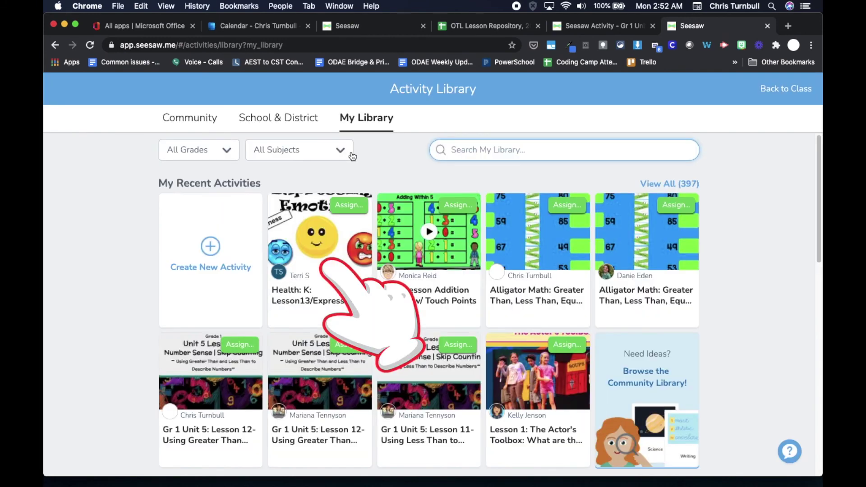
click(332, 256)
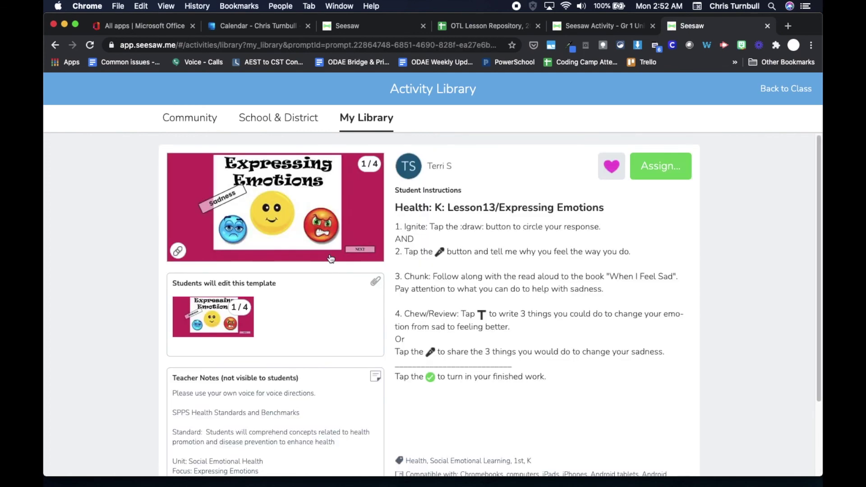
scroll(668, 372, down, 3)
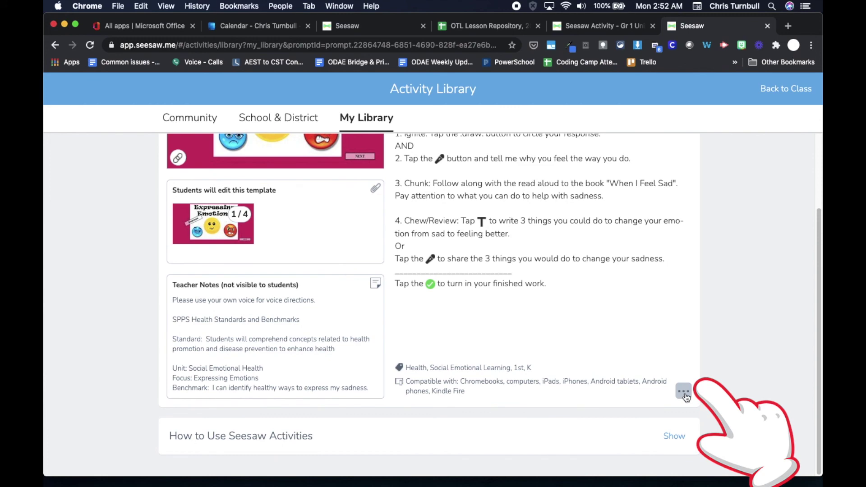
click(684, 393)
scroll(684, 394, down, 1)
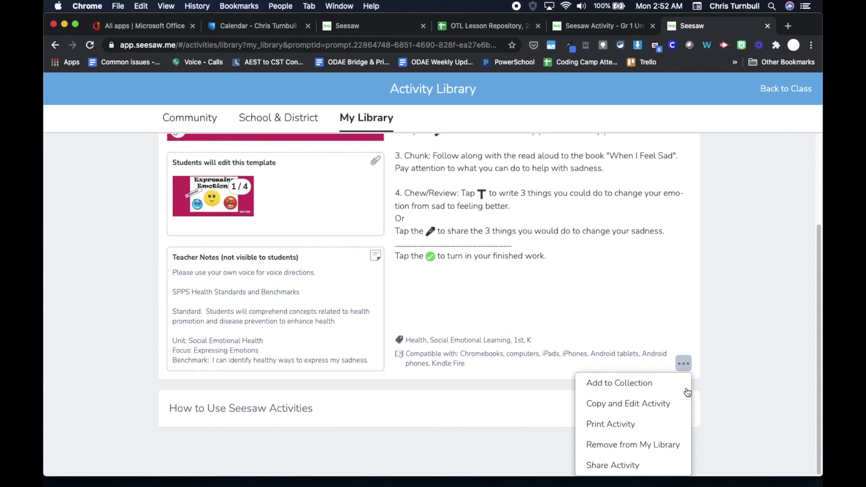
click(673, 402)
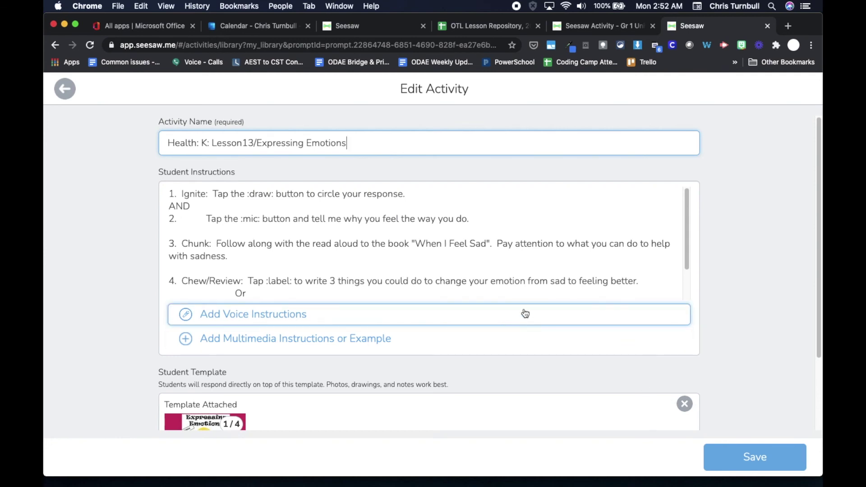
scroll(477, 303, down, 2)
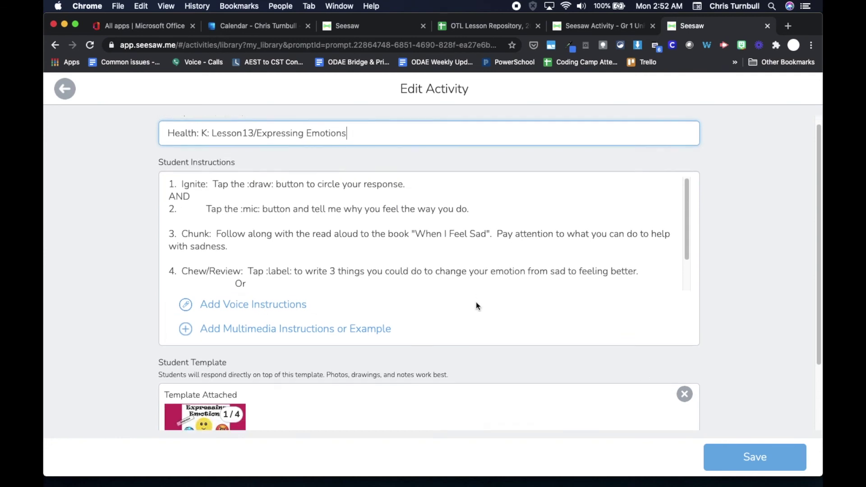
scroll(477, 306, down, 1)
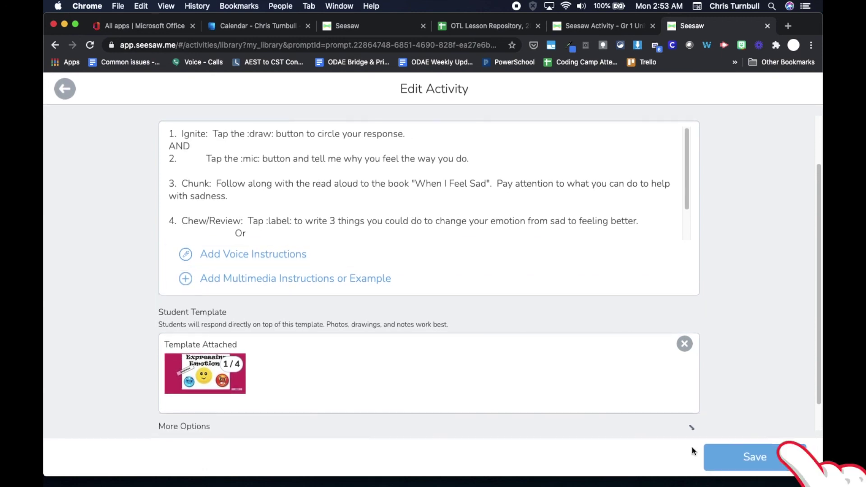
click(752, 465)
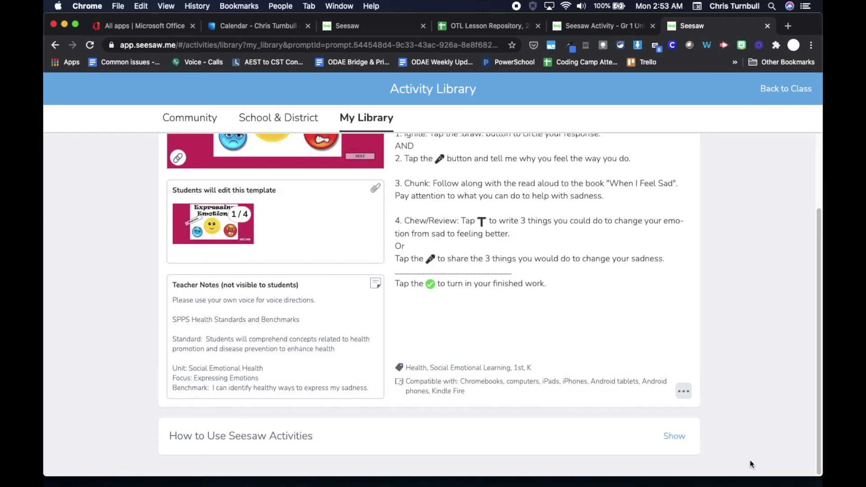
scroll(703, 374, up, 3)
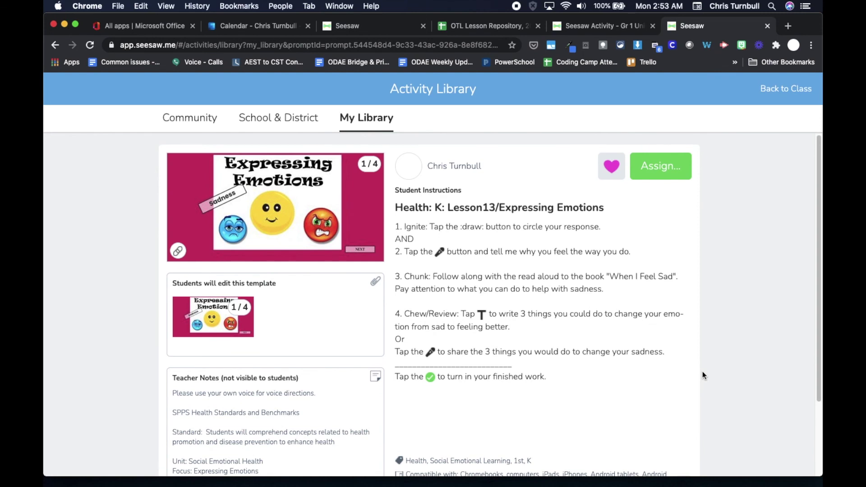